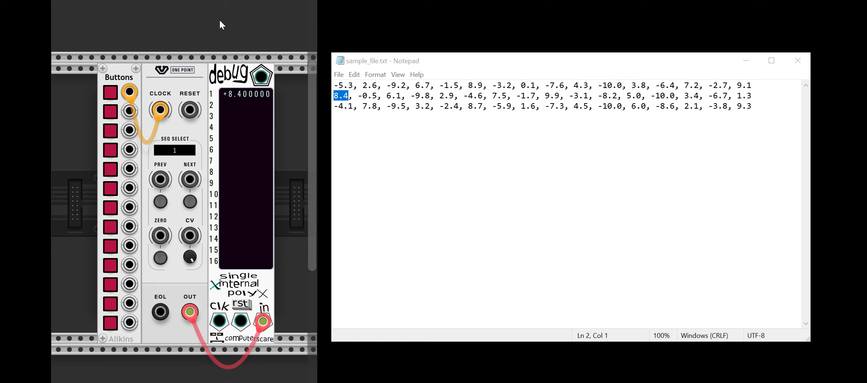
Highlight all three lines of numbers in sample_file.txt, and clear the selection.
left_click(441, 123)
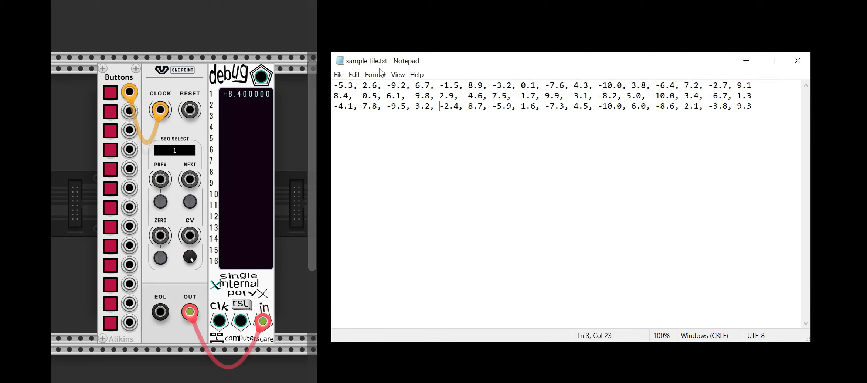
left_click_drag(754, 107, 333, 85)
left_click(429, 124)
left_click(754, 108)
Reset the sequencer using a temporary cable from the fourth button output to RESET, select sequence 0, and remove the cable.
left_click_drag(190, 110, 128, 155)
left_click(110, 151)
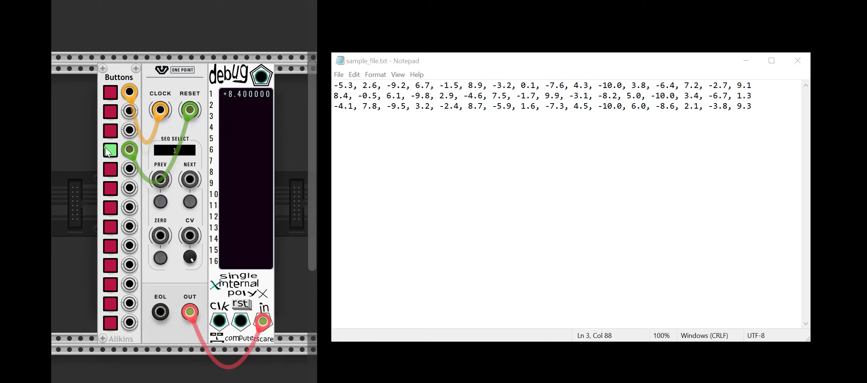
left_click(161, 205)
left_click_drag(128, 151, 286, 177)
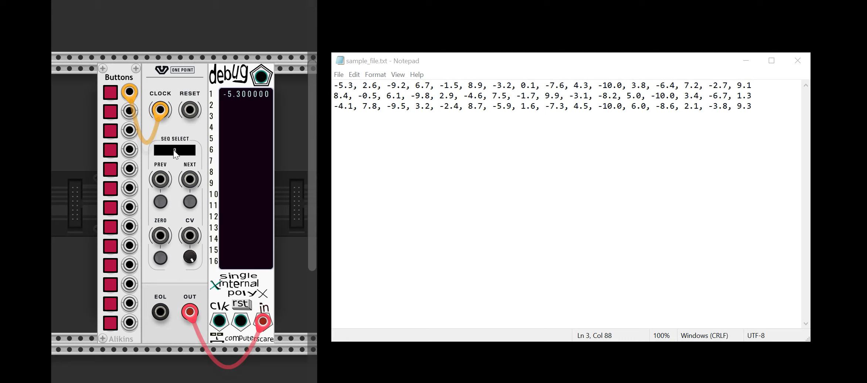
Highlight each of the three sequence lines in the text file in turn, and clear the selection.
left_click_drag(335, 85, 803, 85)
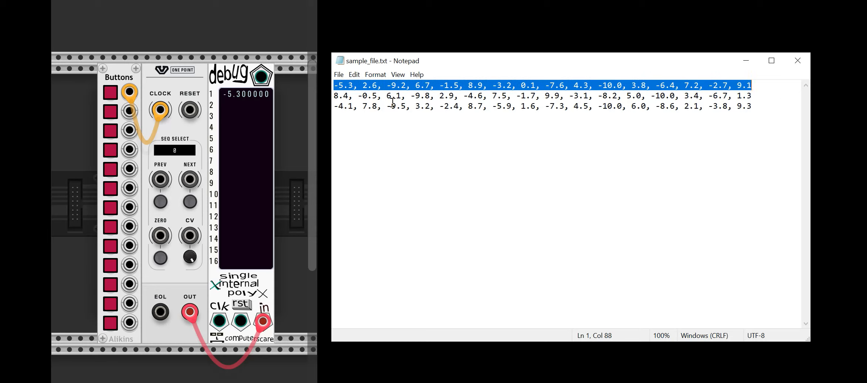
left_click(333, 96)
left_click_drag(334, 86, 761, 72)
mouse_move(334, 96)
left_mouse_down()
mouse_move(532, 86)
mouse_move(754, 107)
mouse_move(766, 95)
mouse_move(758, 104)
mouse_move(328, 101)
left_mouse_up()
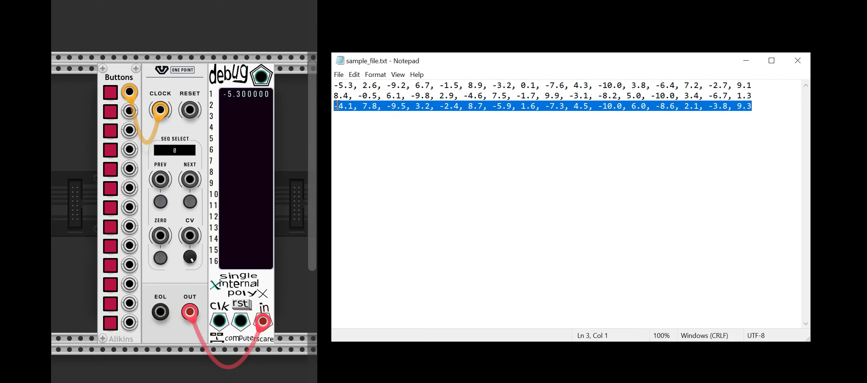
left_click(397, 126)
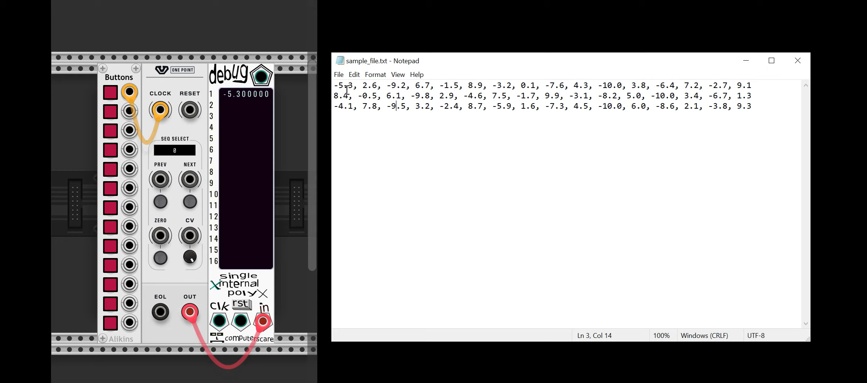
Highlight the first value, -5.3, on the first line of the text file.
left_click_drag(354, 85, 407, 85)
left_click(369, 107)
left_click_drag(354, 86, 321, 88)
left_click(353, 88)
left_click_drag(353, 85, 333, 85)
left_click(367, 105)
left_click_drag(354, 86, 334, 87)
left_click(349, 85)
left_click_drag(365, 90, 325, 86)
left_click(363, 87)
left_click(364, 108)
left_click_drag(354, 86, 334, 86)
left_click(368, 108)
left_click_drag(354, 85, 333, 86)
Clock the sequencer from the first button up to the first line's second value, marking 2.6 in the text file.
left_click(111, 91)
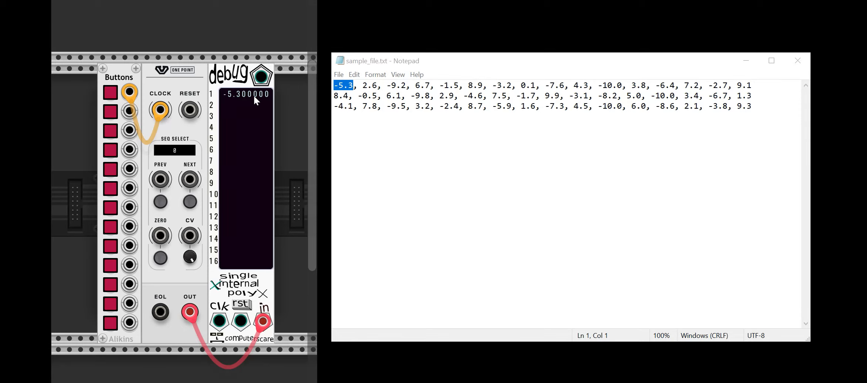
left_click_drag(362, 86, 377, 89)
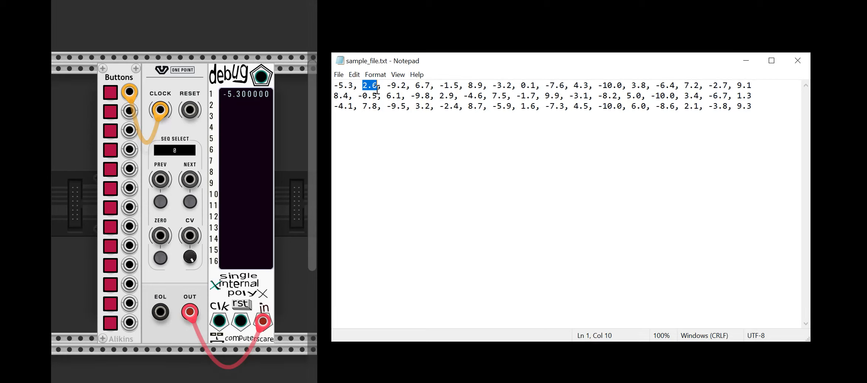
left_click(110, 92)
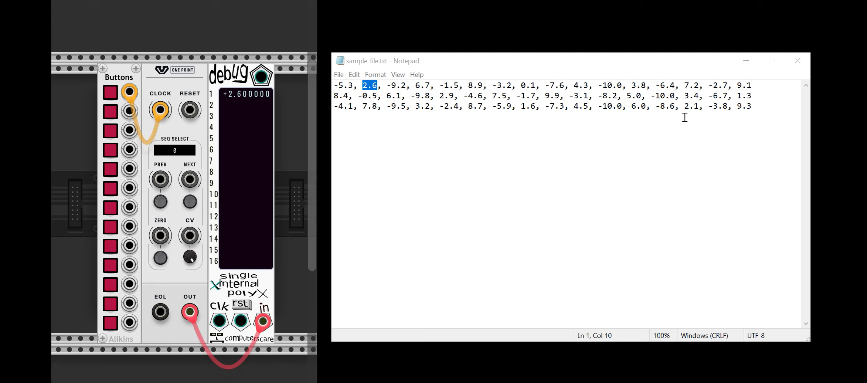
Clock through the rest of sequence 0 to its last value, and highlight 9.1 in the text file.
left_click(111, 94)
left_click(112, 93)
left_click(111, 94)
left_click(112, 93)
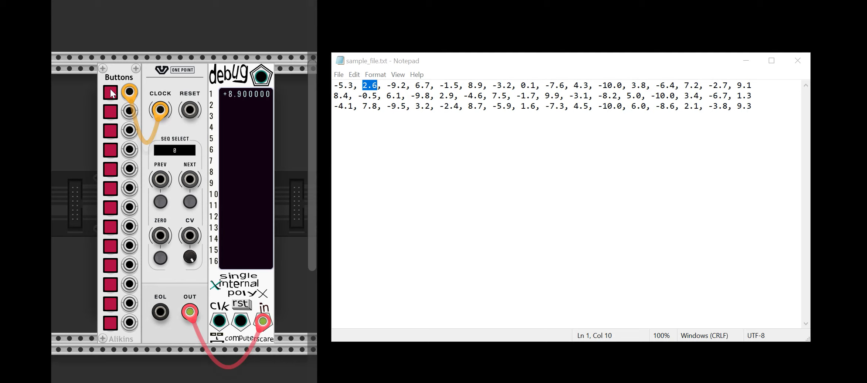
left_click(111, 93)
left_click(112, 93)
left_click(112, 94)
left_click(113, 94)
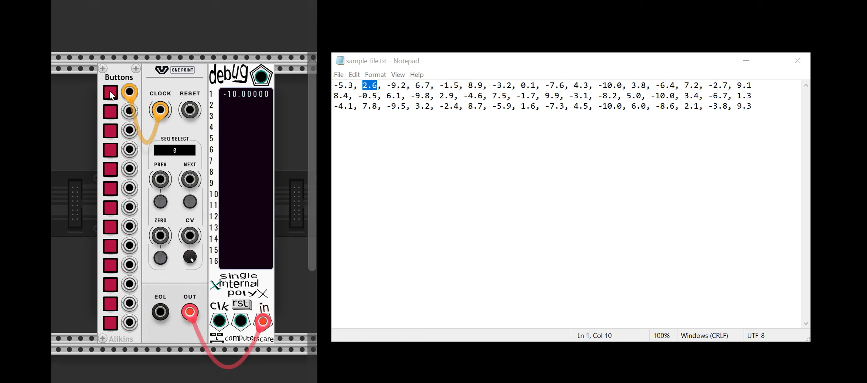
left_click(110, 92)
left_click(110, 93)
left_click(111, 93)
left_click(110, 92)
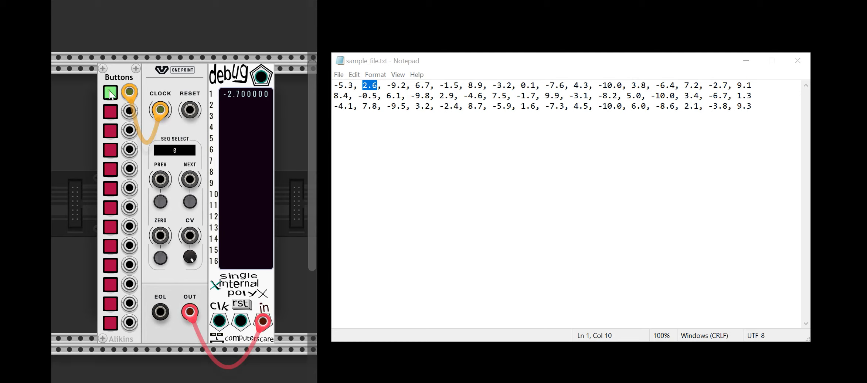
left_click(110, 92)
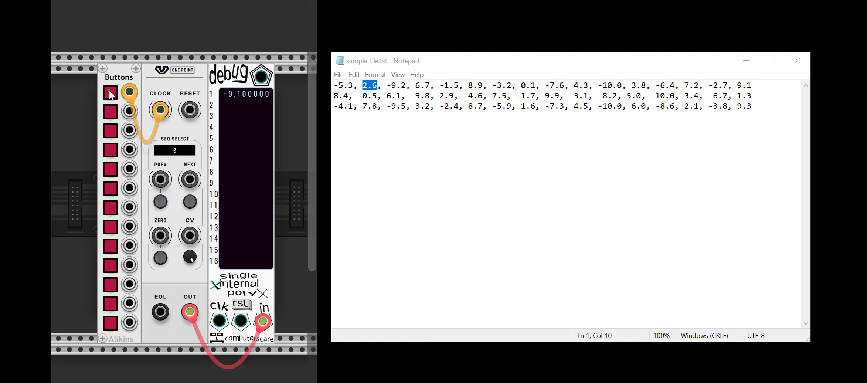
double_click(738, 87)
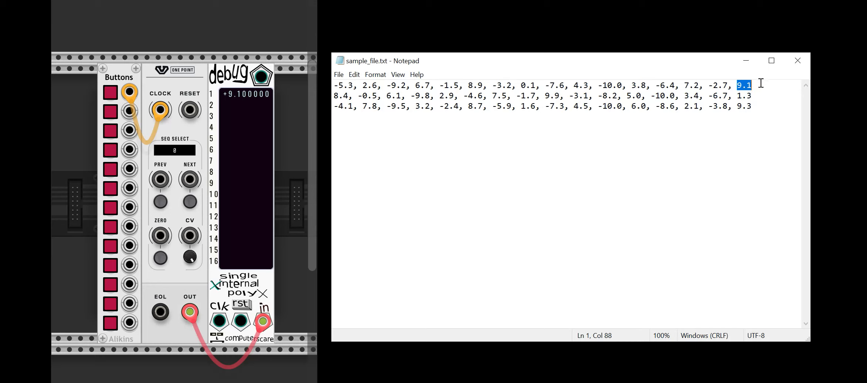
Clock once more to wrap around to the first value, -5.3, and highlight the first line in the text file.
left_click(351, 86)
left_click_drag(350, 86, 320, 87)
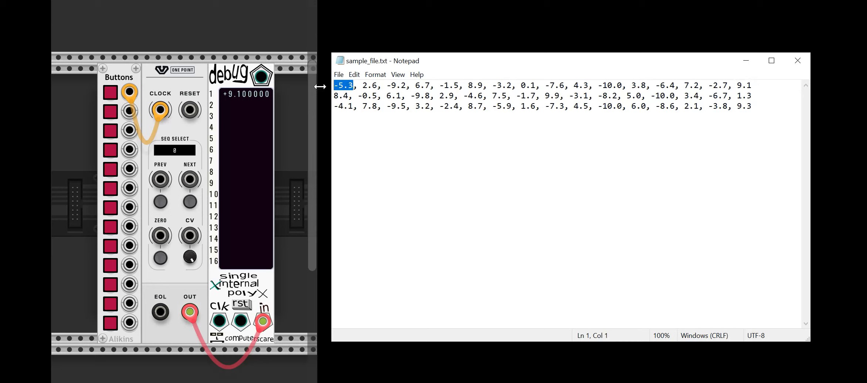
left_click(108, 93)
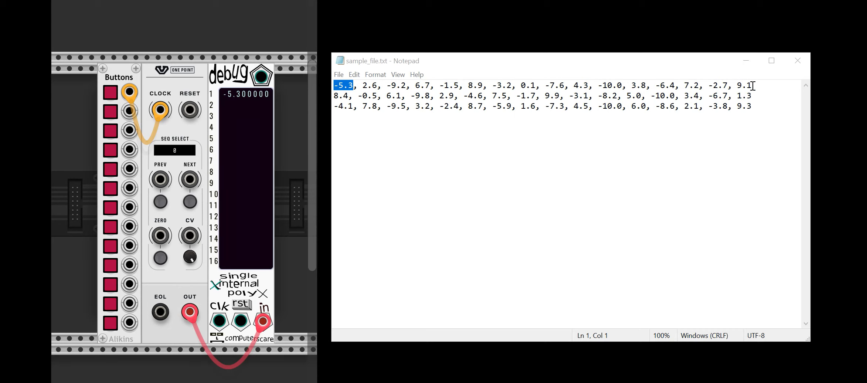
left_click_drag(753, 85, 332, 86)
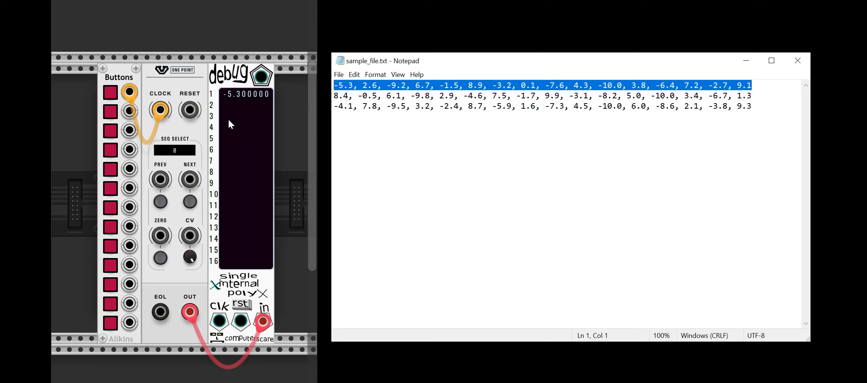
left_click(372, 103)
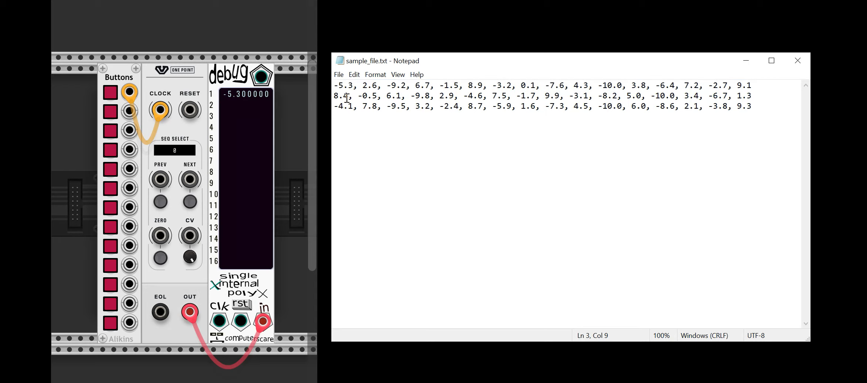
Highlight the second line, patch the second button output to NEXT, and trigger it to select sequence 1.
left_click_drag(334, 96, 752, 96)
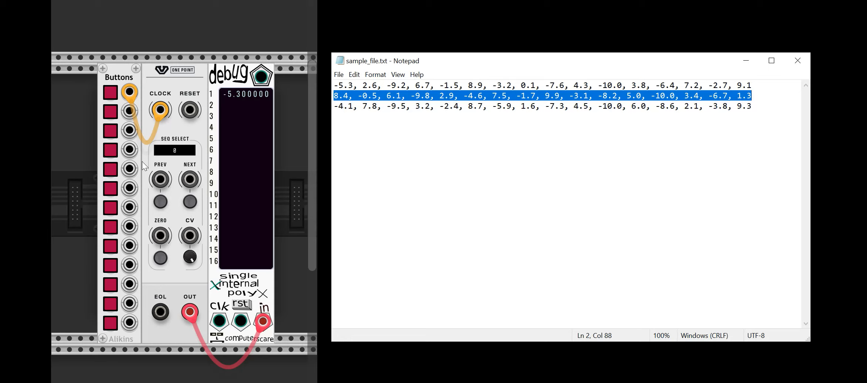
left_click_drag(125, 110, 189, 179)
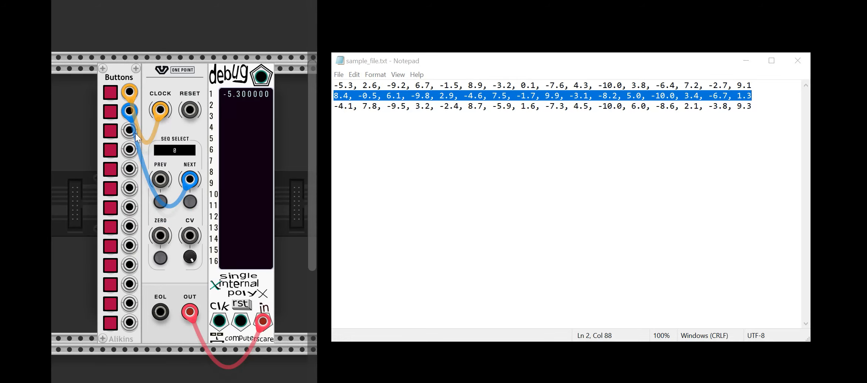
left_click(112, 110)
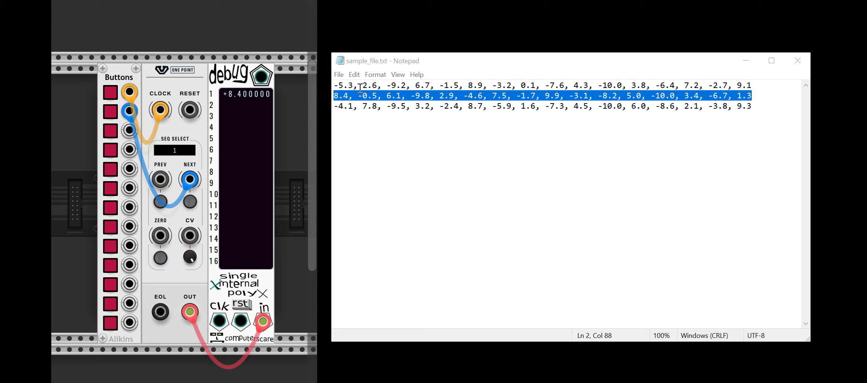
Clock sequence 1 to its second value, and highlight -0.5 on the second line of the text file.
left_click(112, 92)
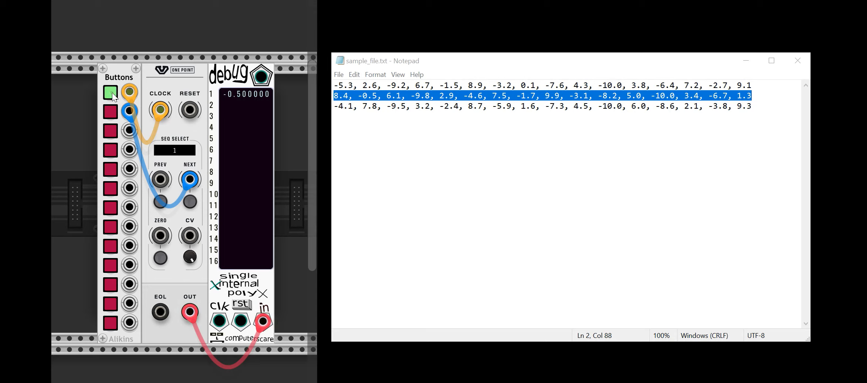
left_click(352, 106)
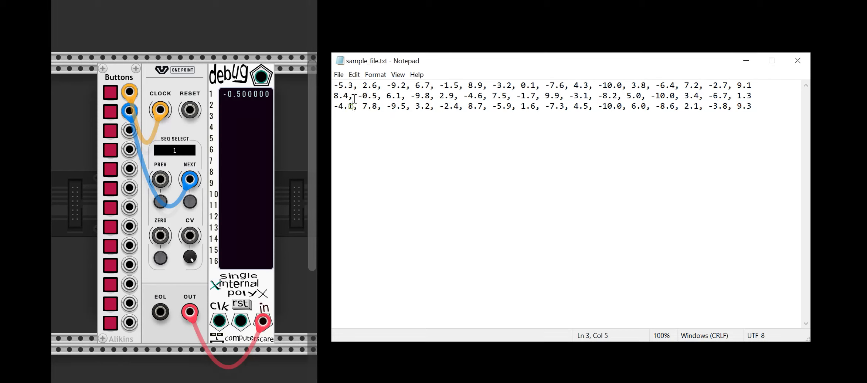
left_click_drag(358, 96, 377, 97)
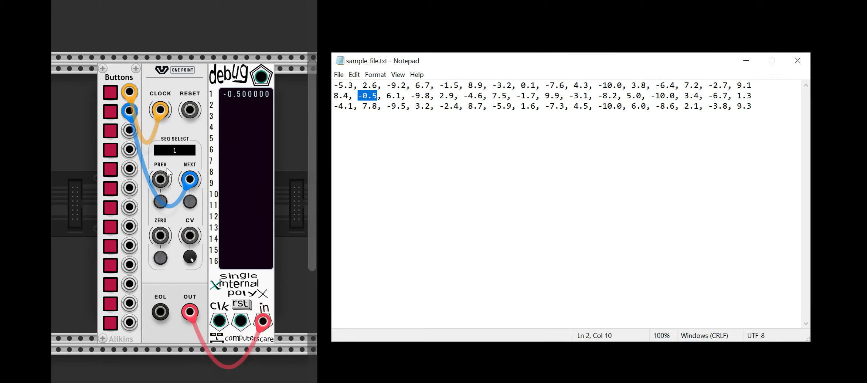
Switch back to sequence 0 and forward to sequence 2, highlighting the matching second values 2.6 and 7.8 in the text file.
left_click(162, 202)
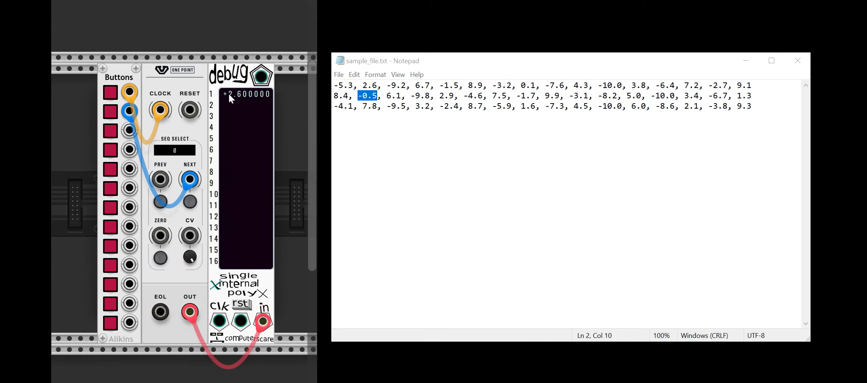
left_click_drag(363, 86, 377, 86)
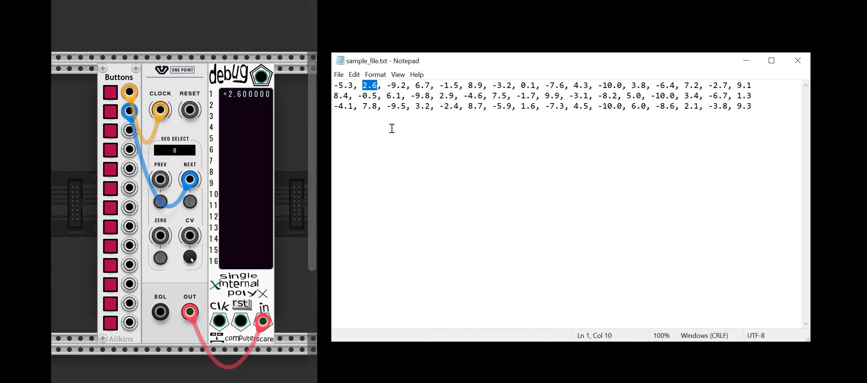
left_click(373, 85)
left_click_drag(359, 93, 377, 106)
left_click(190, 201)
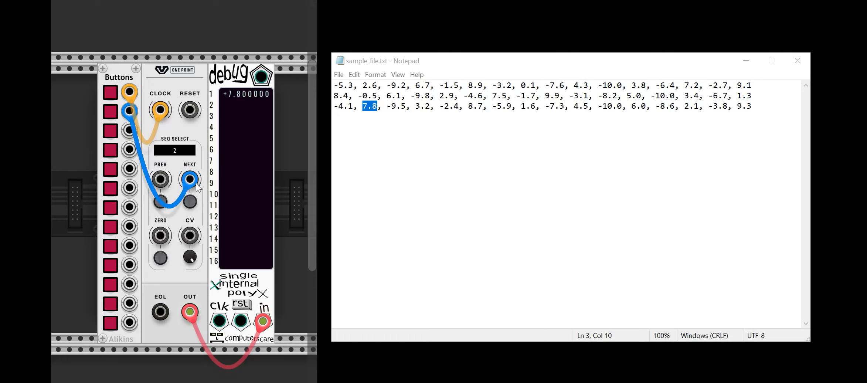
Highlight the first line and the second line of the text file in turn.
left_click_drag(333, 85, 757, 78)
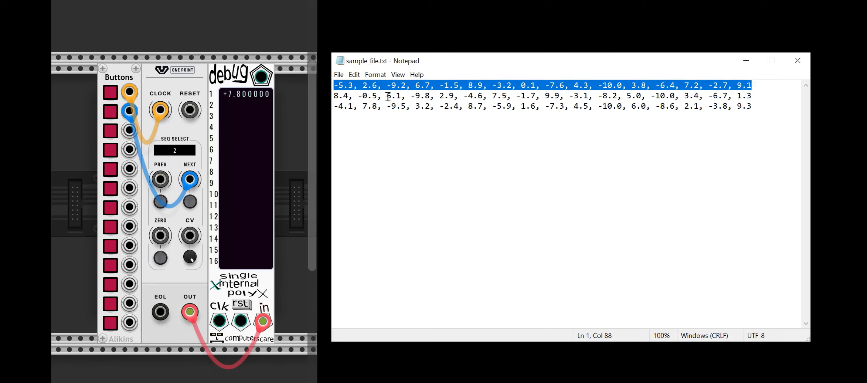
left_click(349, 96)
left_click_drag(331, 96, 756, 97)
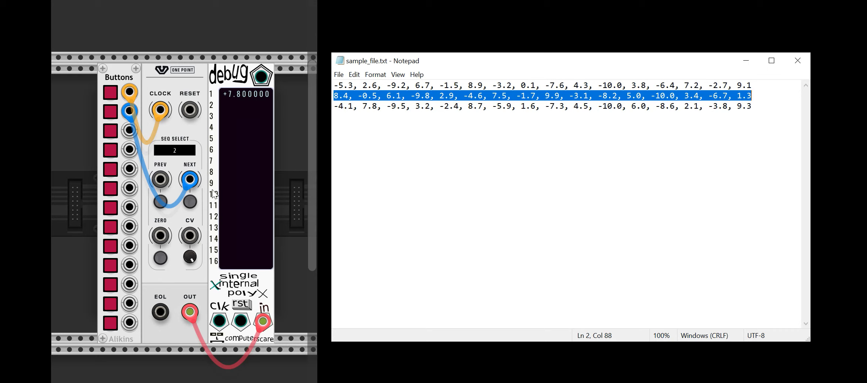
Replace the button cable at the NEXT input with a cable from the EOL output.
left_click_drag(190, 179, 56, 161)
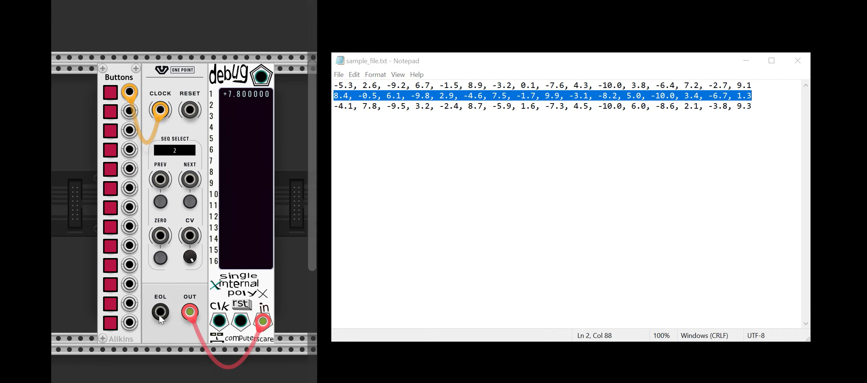
left_click_drag(160, 314, 190, 181)
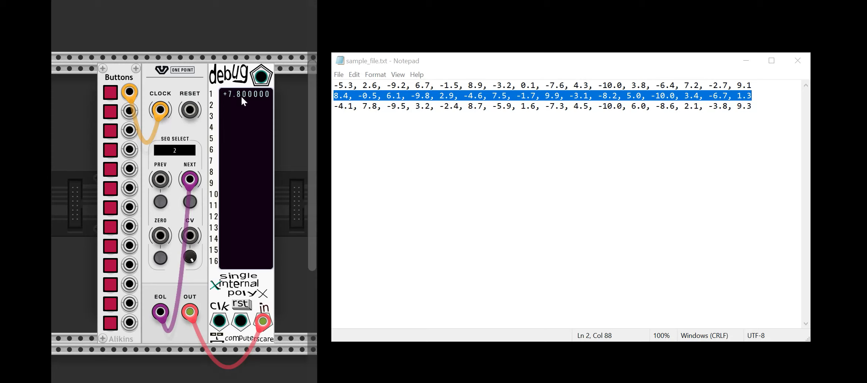
Highlight 7.8 on the third line of the text file, and clock sequence 2 onward to its -10.0 value.
left_click_drag(362, 107, 377, 106)
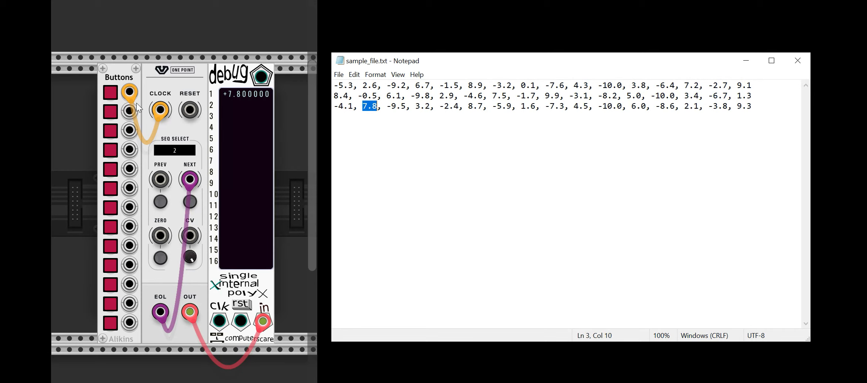
left_click(112, 95)
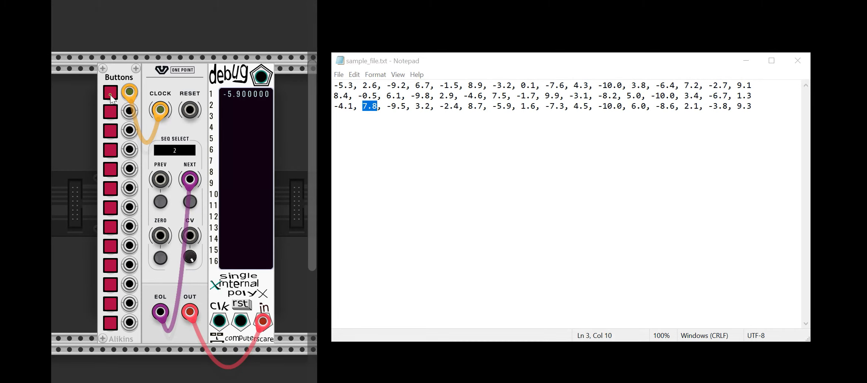
left_click(112, 95)
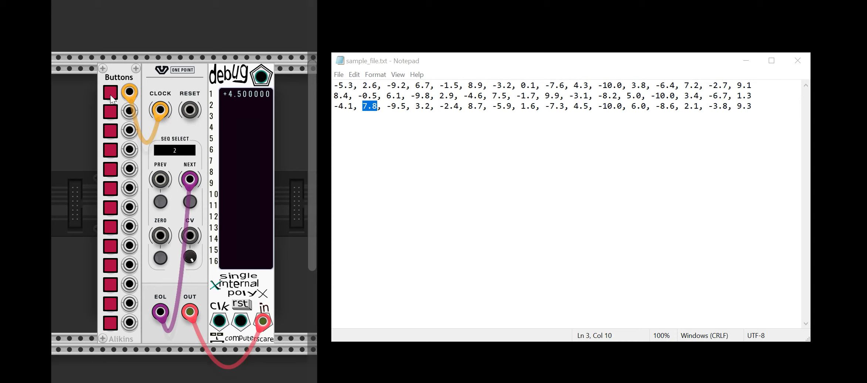
left_click(111, 95)
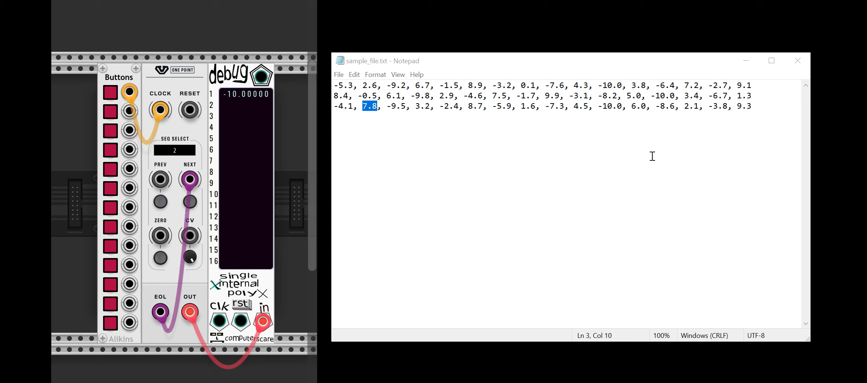
Clock sequence 2 onward to 6.0 and -8.6, highlighting -10.0, 6.0 and -8.6 in turn on the third line of the text file.
left_click_drag(596, 106, 620, 106)
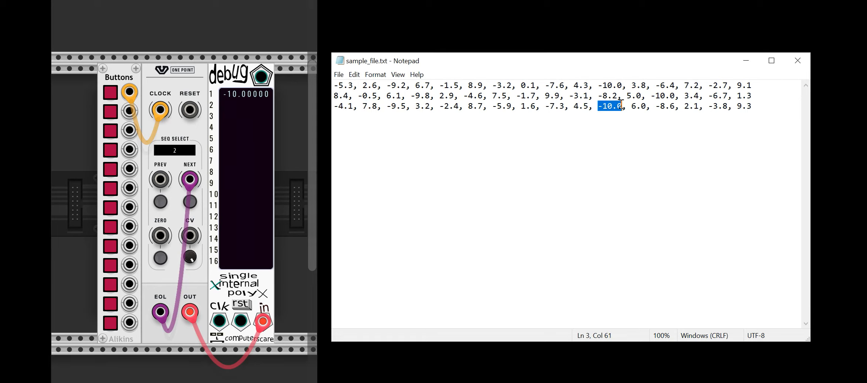
left_click(109, 91)
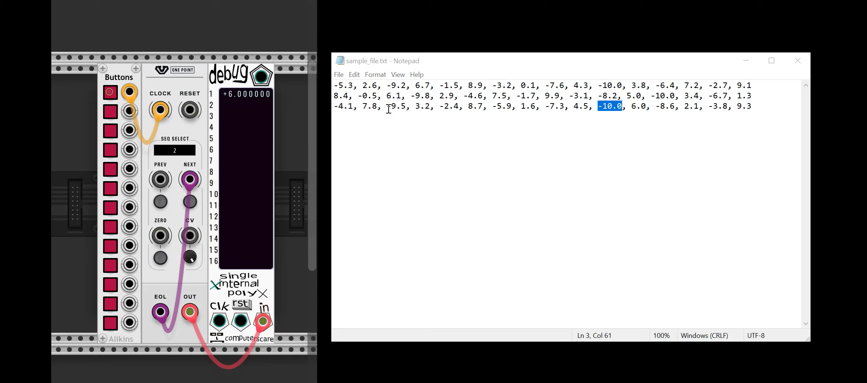
left_click_drag(631, 107, 647, 106)
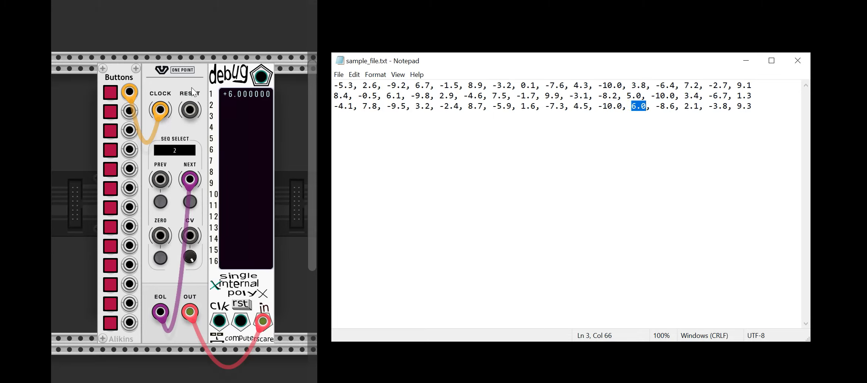
left_click(109, 92)
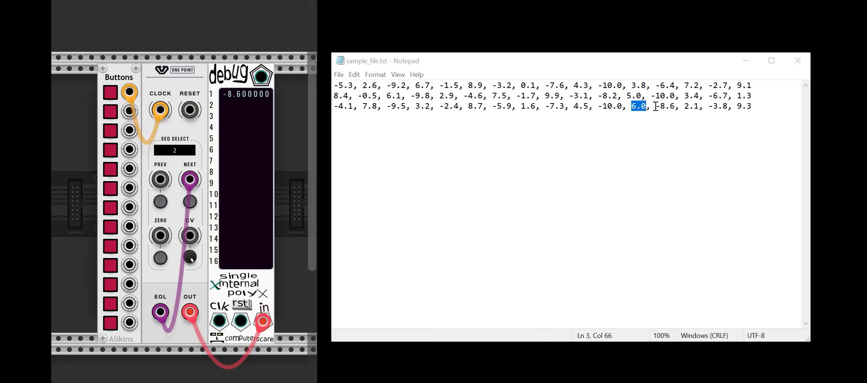
left_click_drag(655, 106, 675, 106)
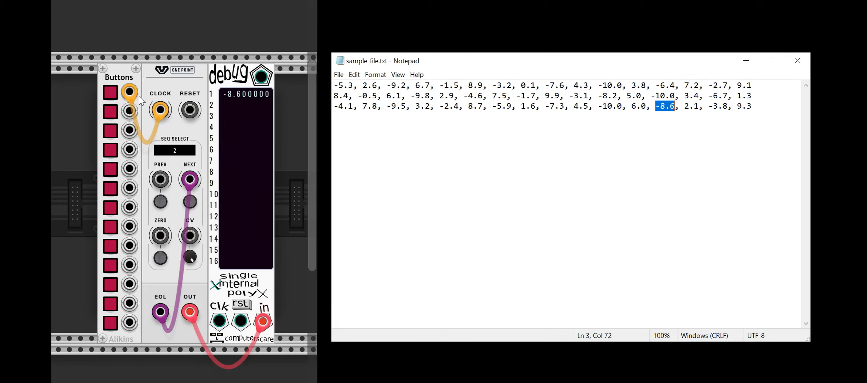
Clock sequence 2 to its final value 9.3 and on to the start of sequence 0, highlighting 9.3 and -5.3 in the text file.
left_click(109, 95)
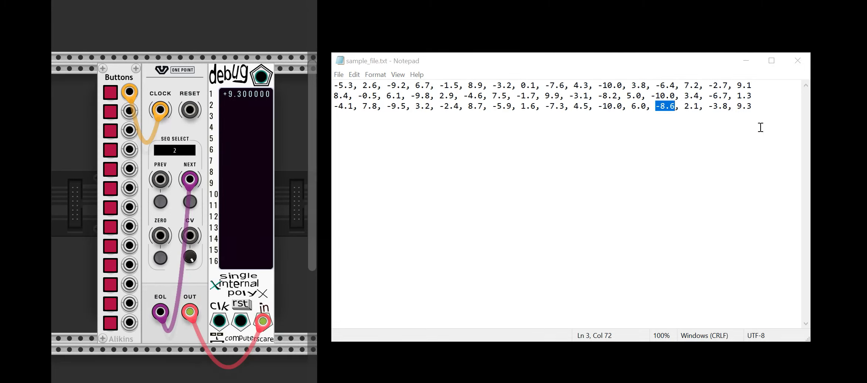
left_click_drag(736, 106, 751, 106)
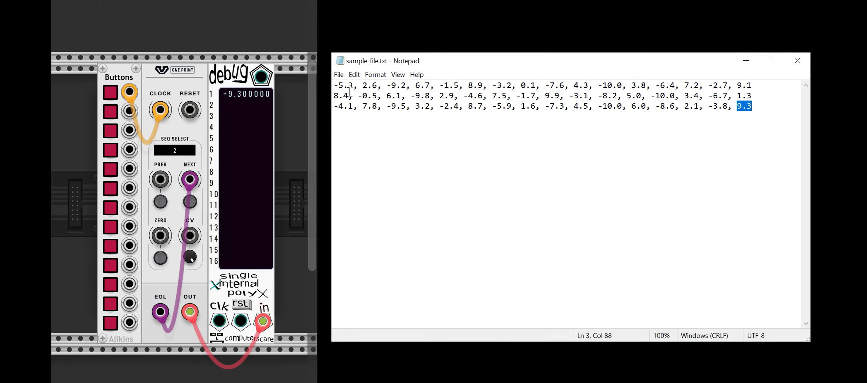
left_click(107, 93)
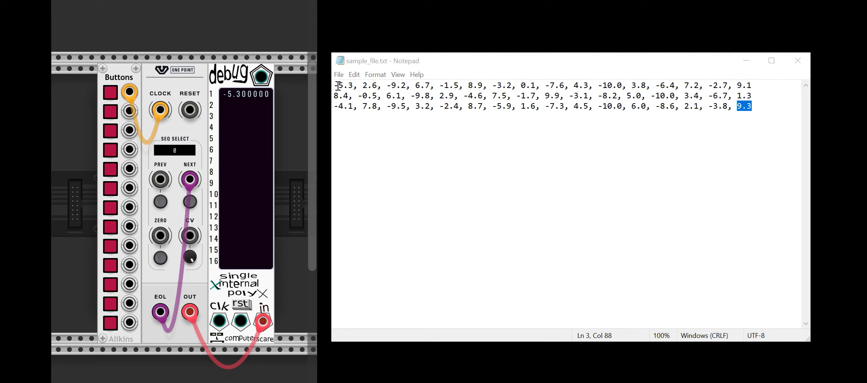
left_click_drag(334, 85, 356, 85)
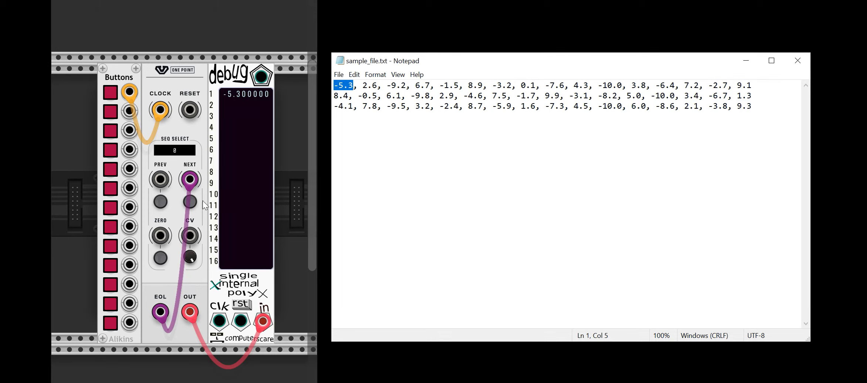
Highlight all three lines of the text file, and clear the selection.
left_click(356, 86)
left_click_drag(332, 85, 753, 106)
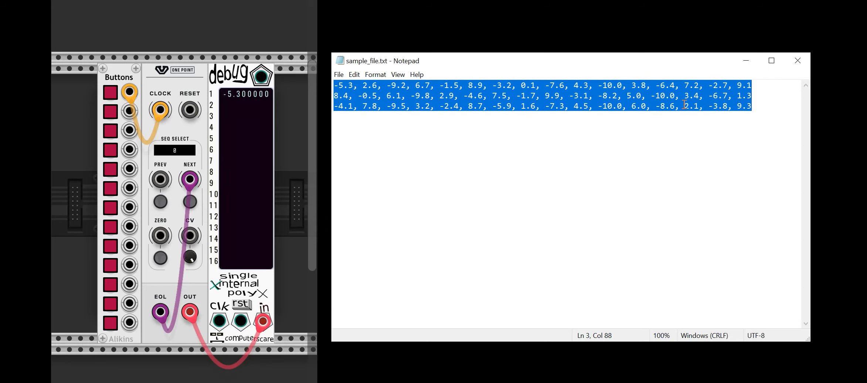
left_click(659, 106)
left_click(425, 201)
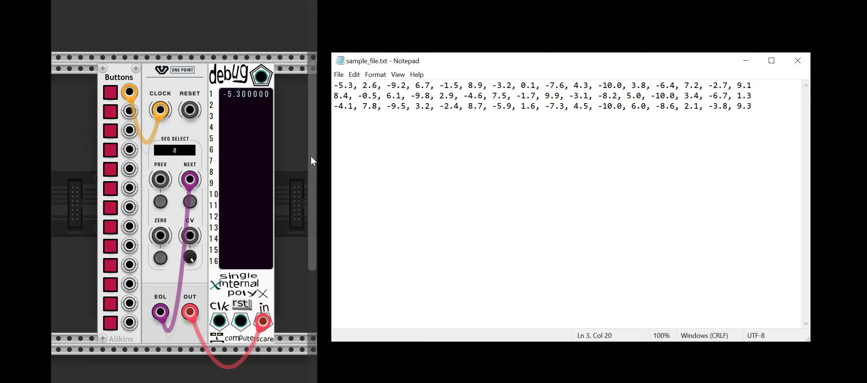
Advance to sequence 1 and return to sequence 0 with the ZERO control, highlighting the matching second and first lines of the text file.
left_click(191, 201)
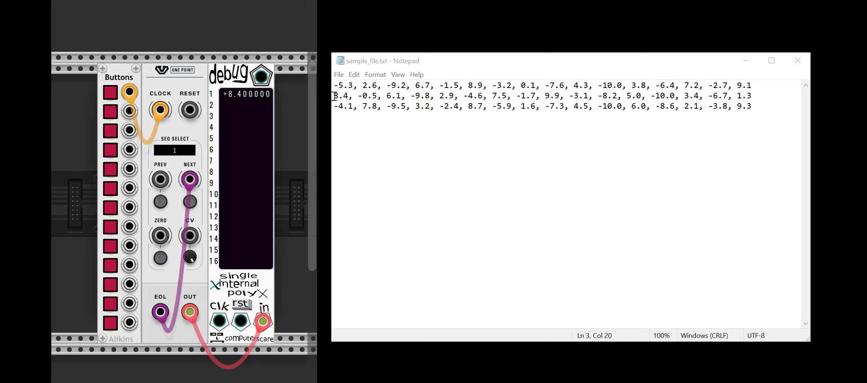
left_click_drag(333, 95, 759, 93)
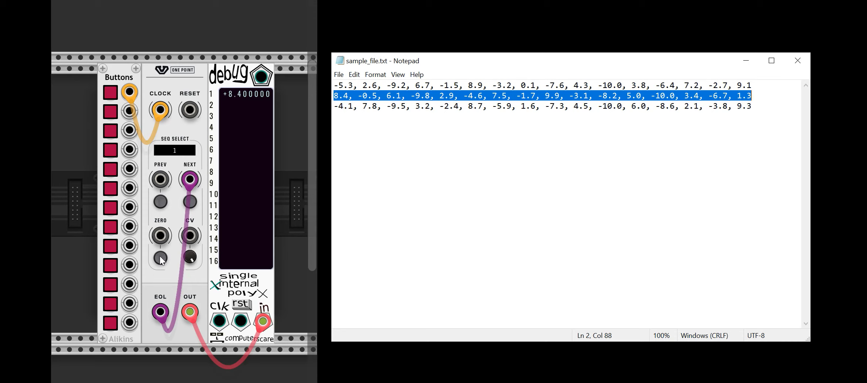
left_click(177, 153)
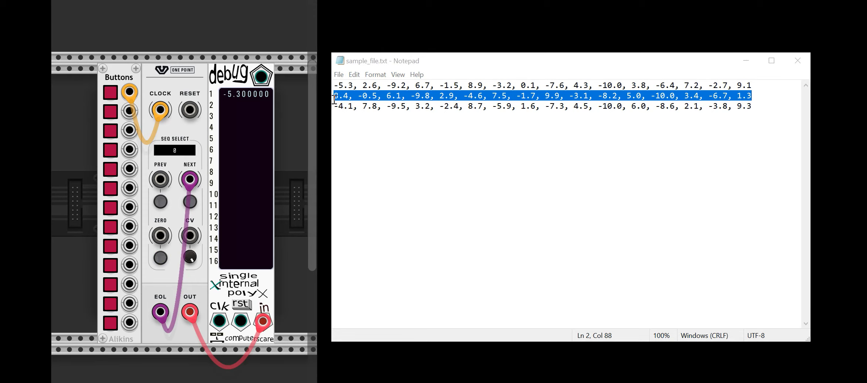
left_click_drag(340, 83, 759, 73)
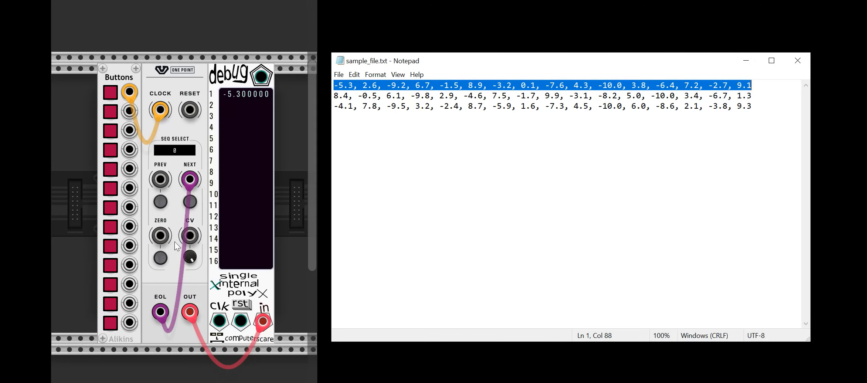
Highlight the first, second and third lines of the text file one after another, and clear the selection.
left_click(361, 105)
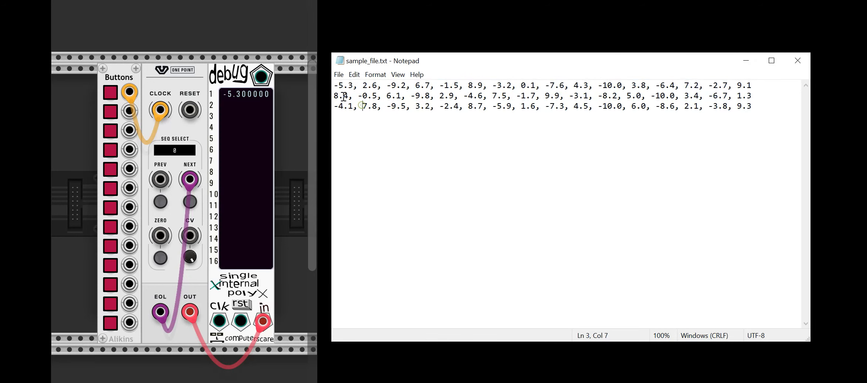
left_click_drag(334, 85, 759, 71)
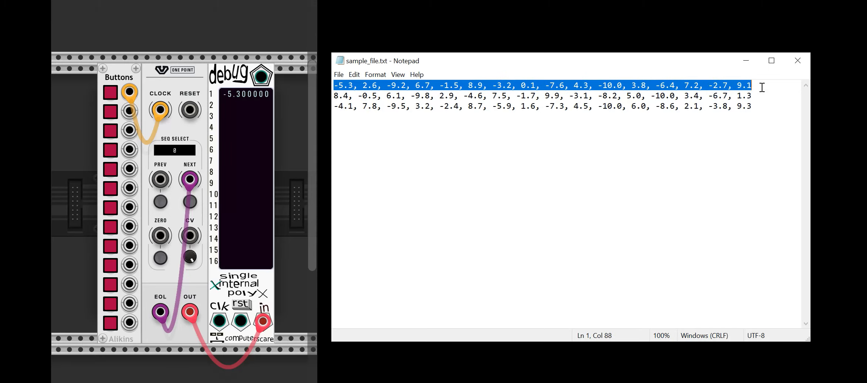
left_click_drag(754, 96, 319, 98)
left_click_drag(756, 106, 338, 119)
left_click(377, 131)
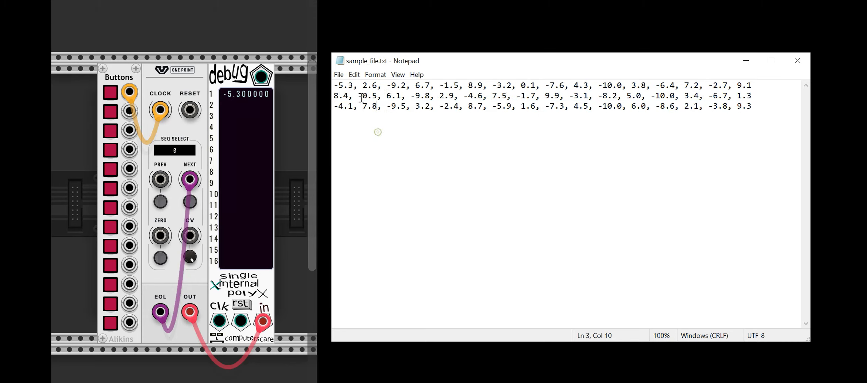